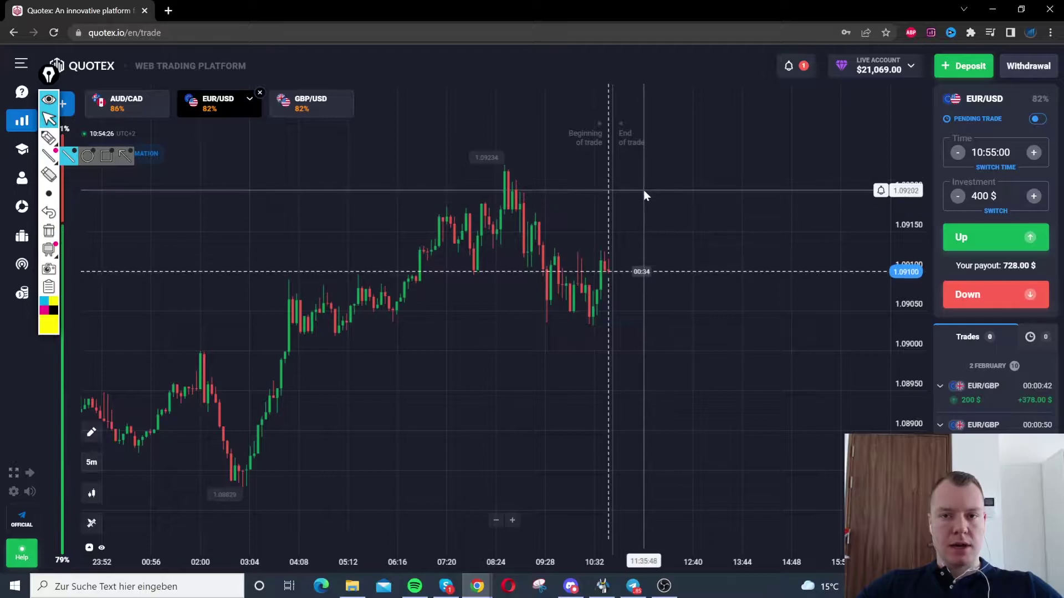
Pan and zoom through the EUR/USD candles, checking the pair list but keeping EUR/USD
{"action": "left_click_drag", "start_coordinate": [404, 207], "coordinate": [472, 255]}
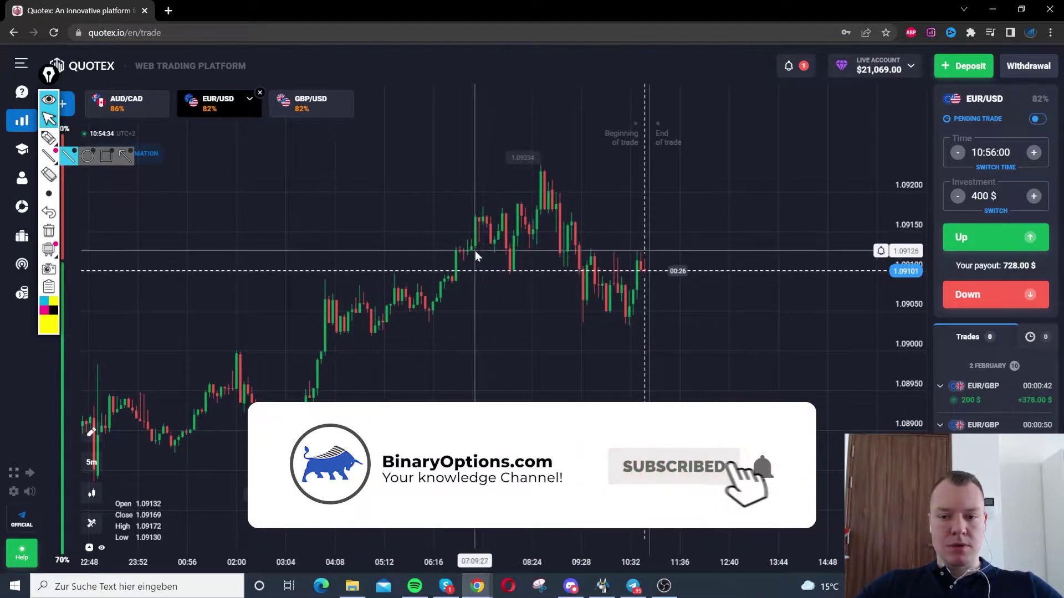
{"action": "left_click_drag", "start_coordinate": [484, 254], "coordinate": [494, 271]}
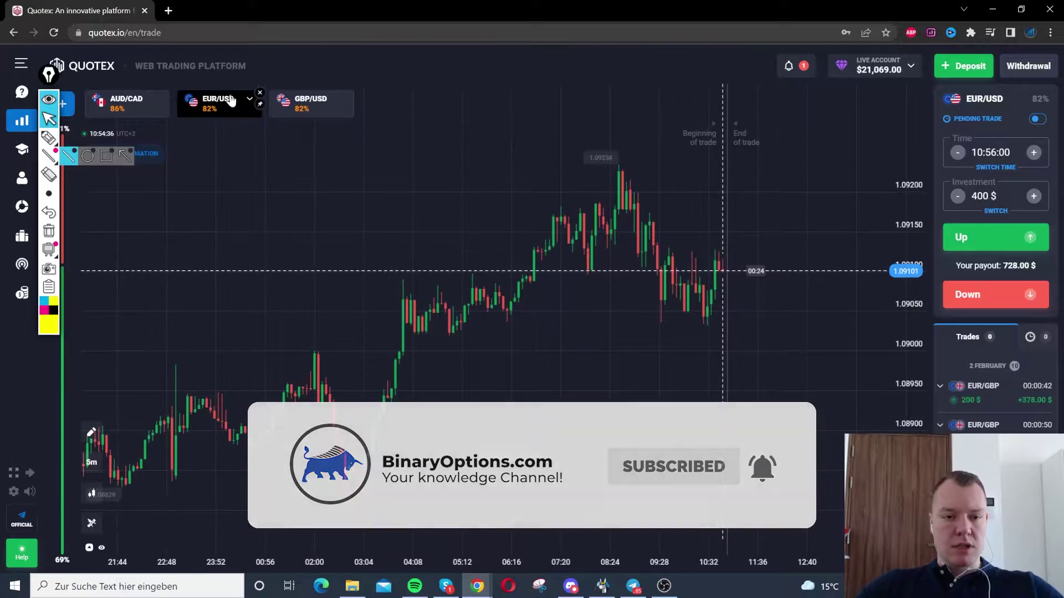
{"action": "left_click", "coordinate": [249, 100]}
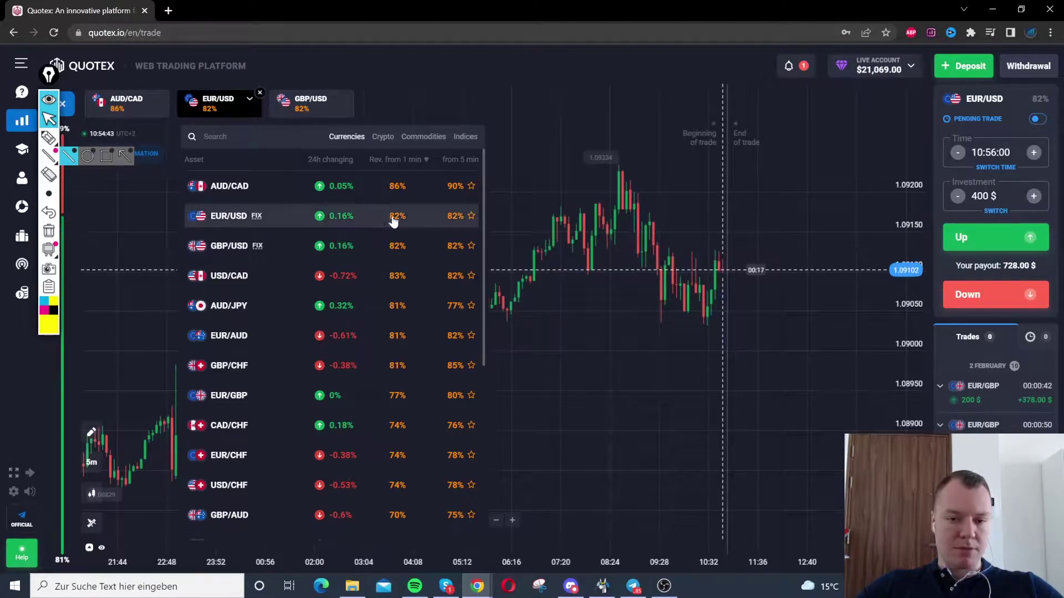
{"action": "left_click", "coordinate": [654, 205]}
{"action": "left_click_drag", "start_coordinate": [662, 213], "coordinate": [613, 203]}
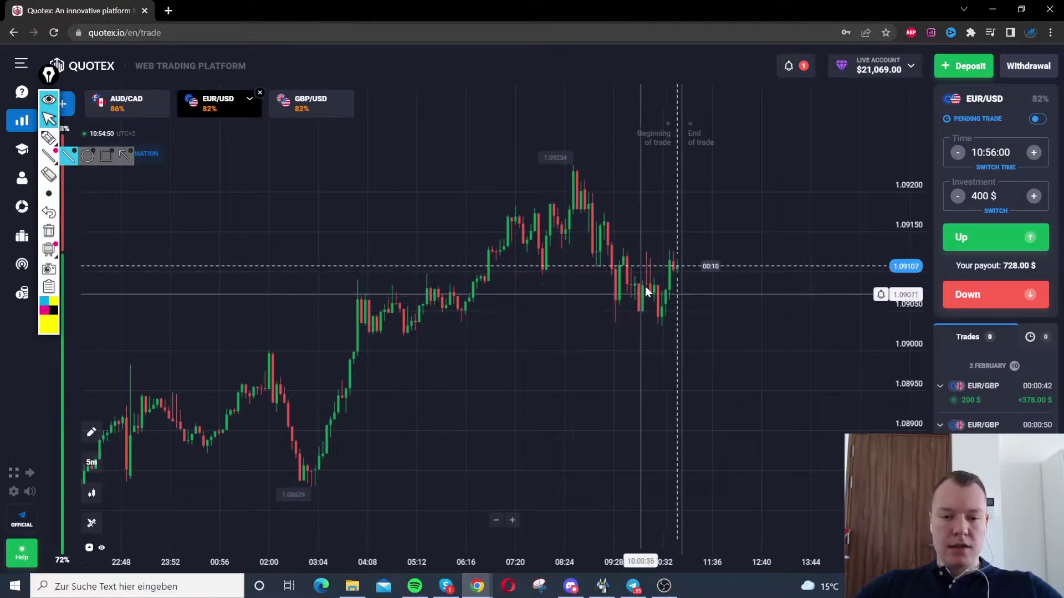
{"action": "scroll", "coordinate": [616, 246], "scroll_direction": "up", "scroll_amount": 1}
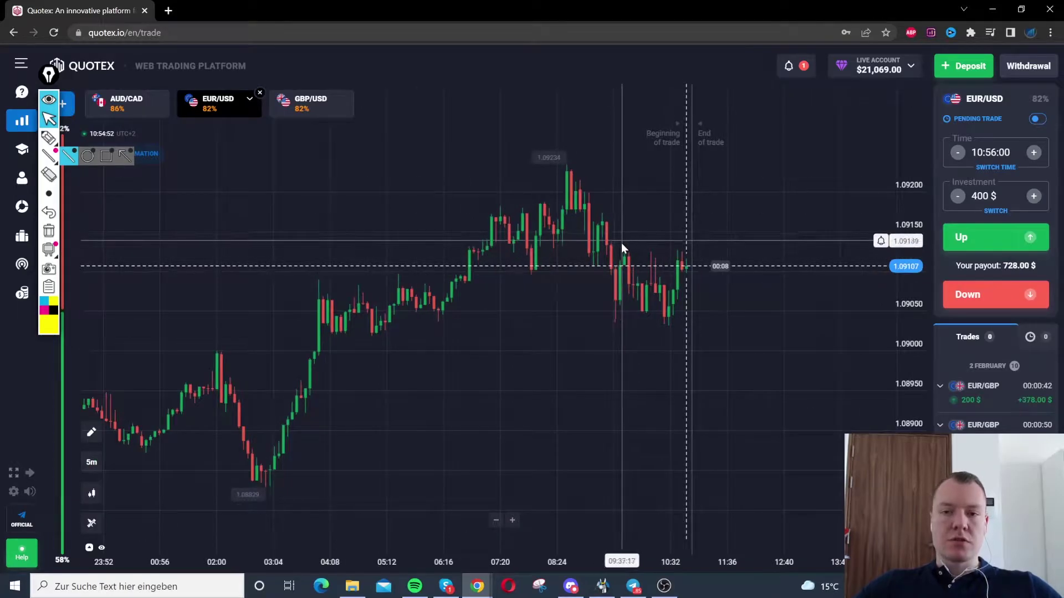
{"action": "left_click_drag", "start_coordinate": [580, 229], "coordinate": [557, 238]}
{"action": "scroll", "coordinate": [581, 233], "scroll_direction": "up", "scroll_amount": 2}
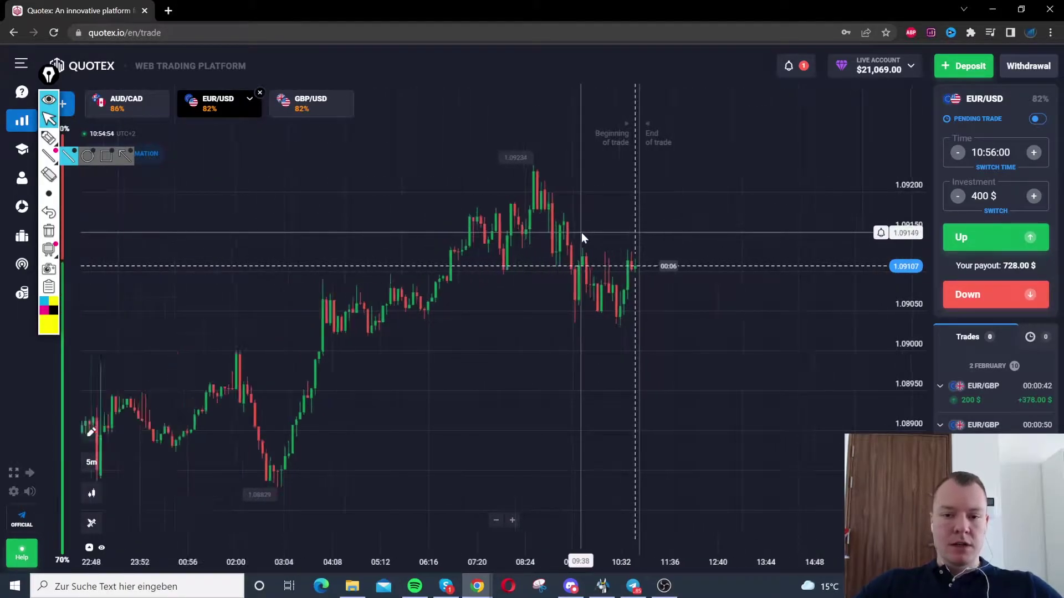
{"action": "scroll", "coordinate": [698, 212], "scroll_direction": "down", "scroll_amount": 2}
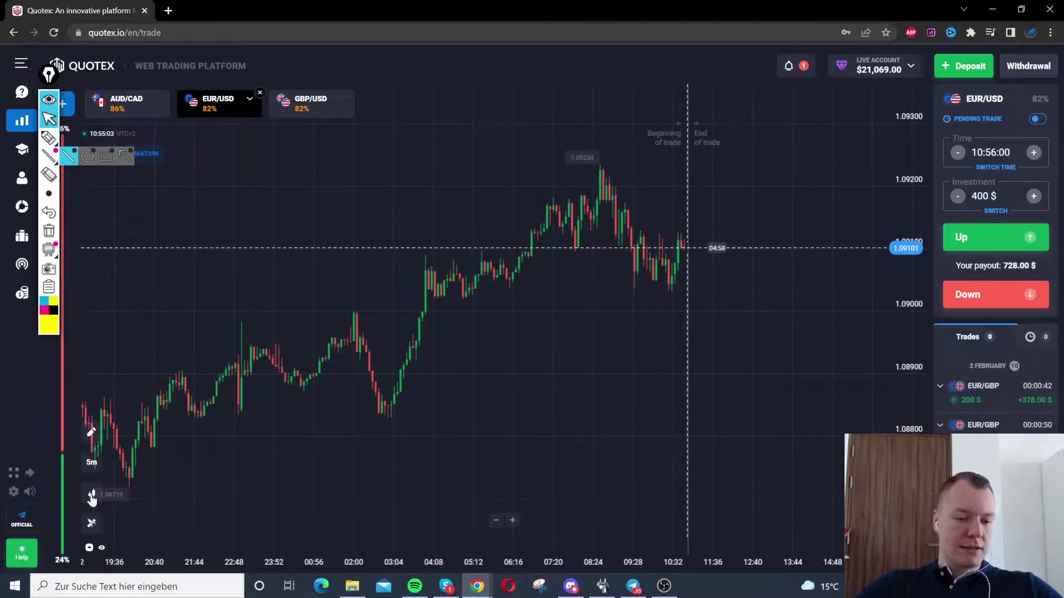
Switch to 15-minute candles and browse back through earlier price history, then return to the latest
{"action": "left_click", "coordinate": [93, 465]}
{"action": "left_click", "coordinate": [162, 473]}
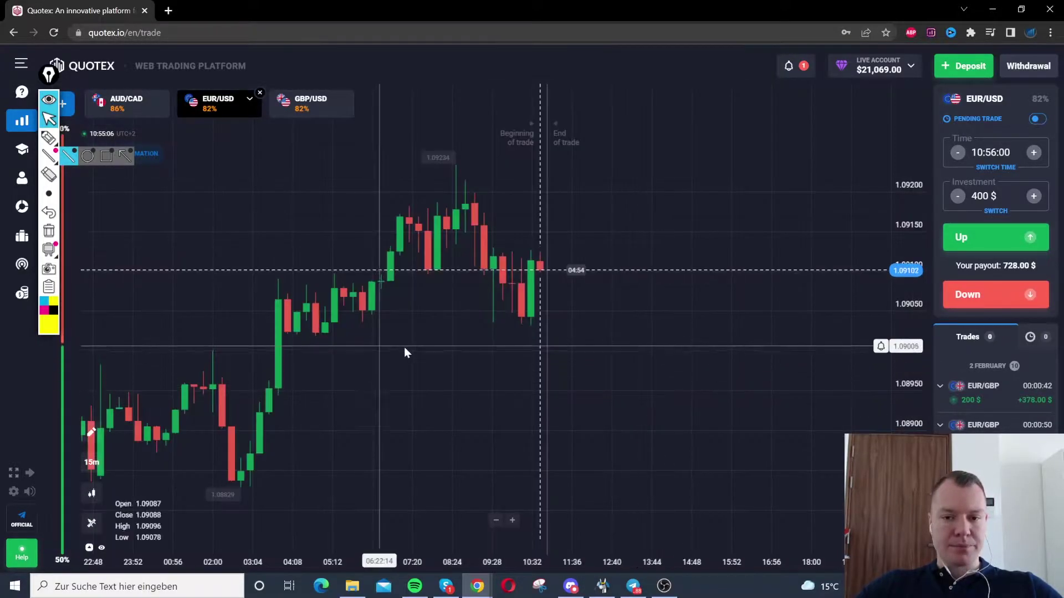
{"action": "left_click_drag", "start_coordinate": [453, 349], "coordinate": [390, 363]}
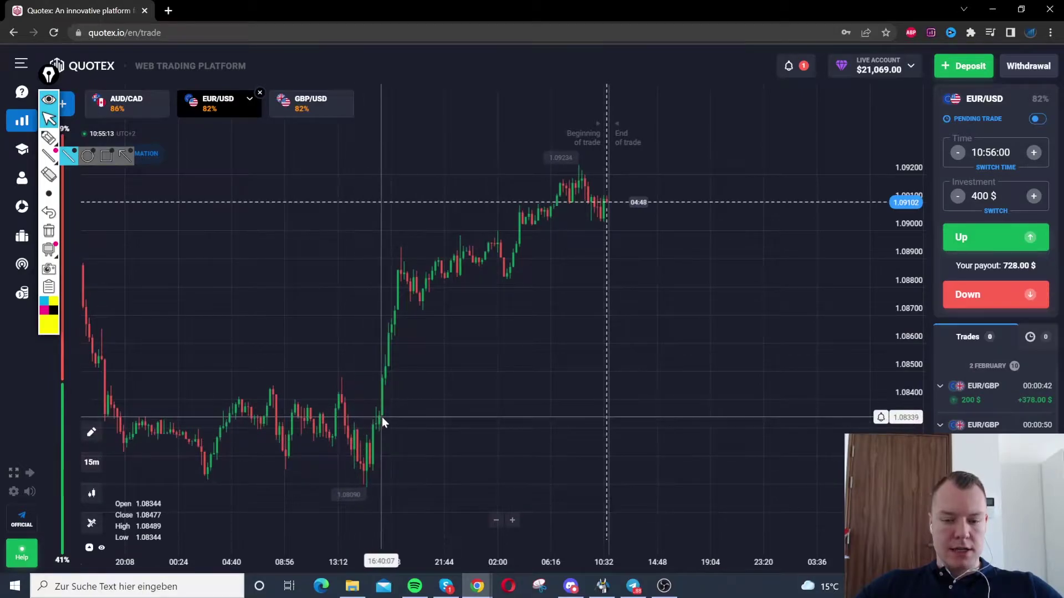
{"action": "left_click_drag", "start_coordinate": [464, 342], "coordinate": [709, 356]}
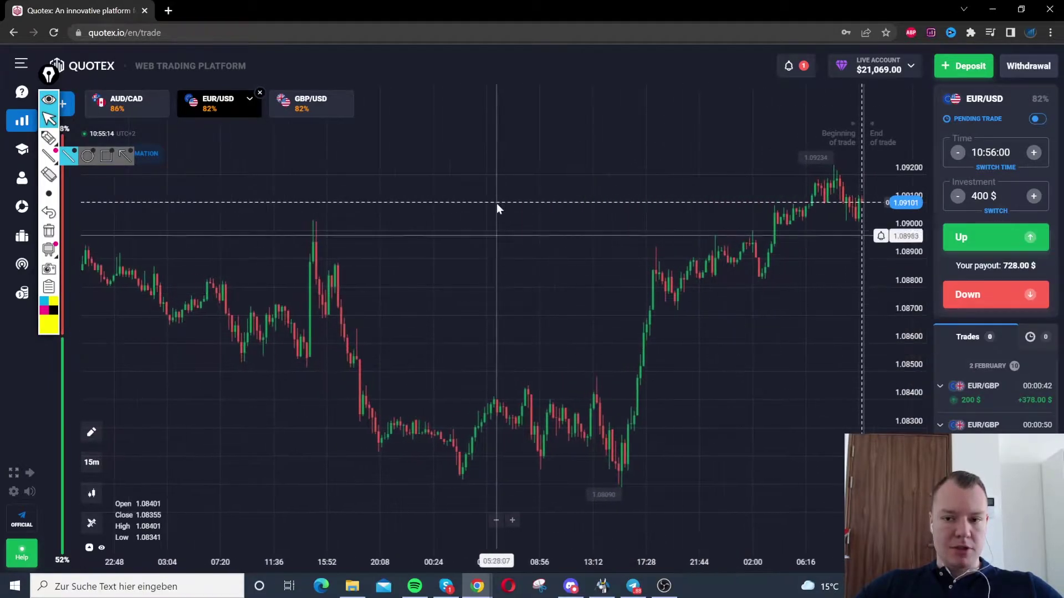
{"action": "left_click_drag", "start_coordinate": [656, 190], "coordinate": [611, 198]}
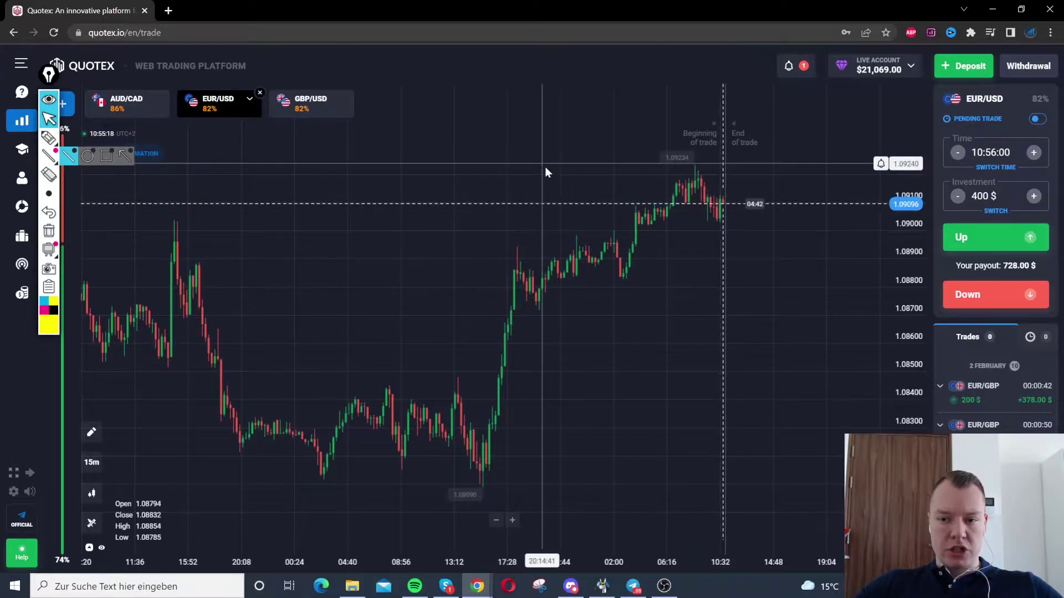
{"action": "left_click_drag", "start_coordinate": [541, 164], "coordinate": [732, 192]}
{"action": "left_click_drag", "start_coordinate": [482, 195], "coordinate": [544, 204]}
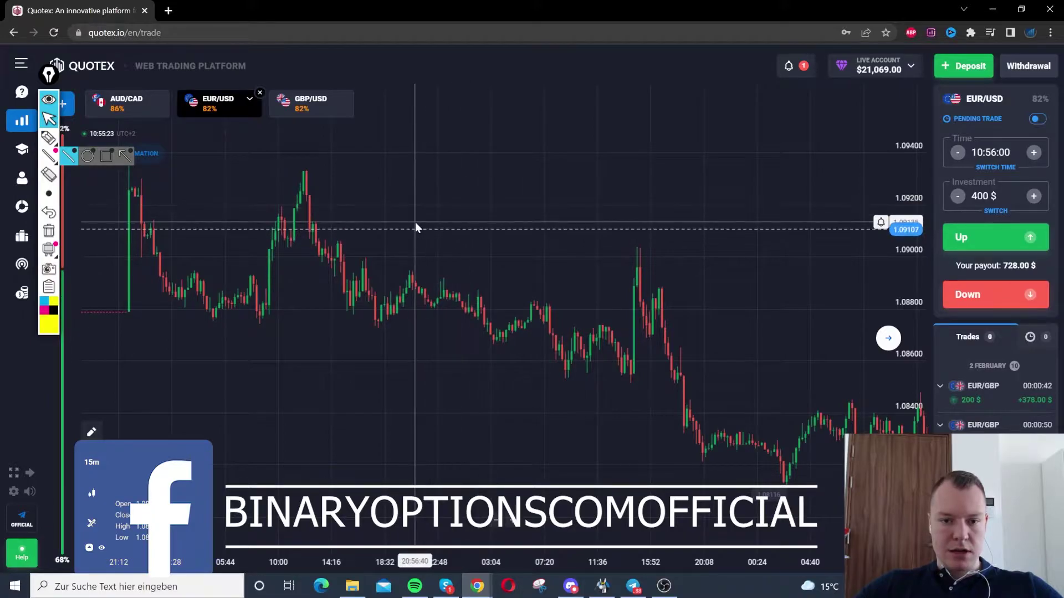
{"action": "left_click_drag", "start_coordinate": [429, 207], "coordinate": [363, 207]}
{"action": "left_click_drag", "start_coordinate": [437, 214], "coordinate": [309, 214]}
{"action": "left_click_drag", "start_coordinate": [535, 208], "coordinate": [468, 213]}
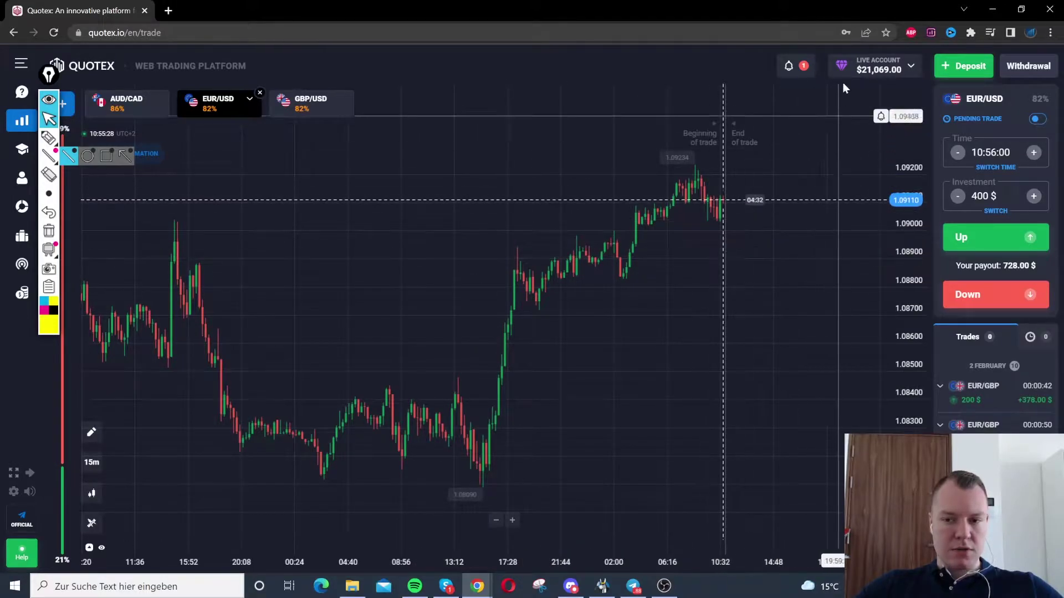
{"action": "scroll", "coordinate": [650, 146], "scroll_direction": "up", "scroll_amount": 3}
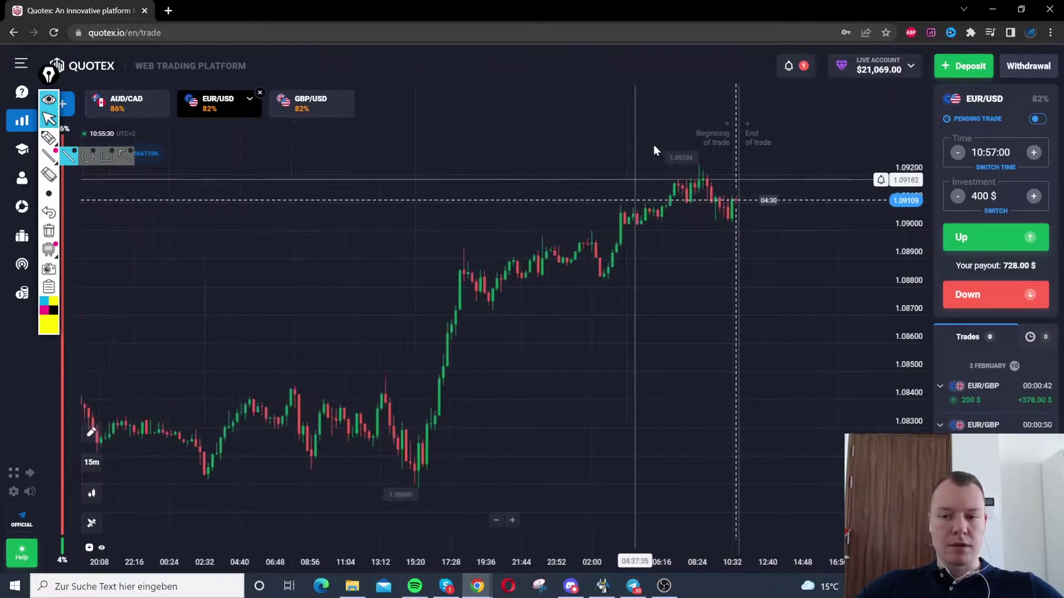
Change the timeframe from 15m to 5m candles and zoom the chart in and out
{"action": "left_click", "coordinate": [91, 462]}
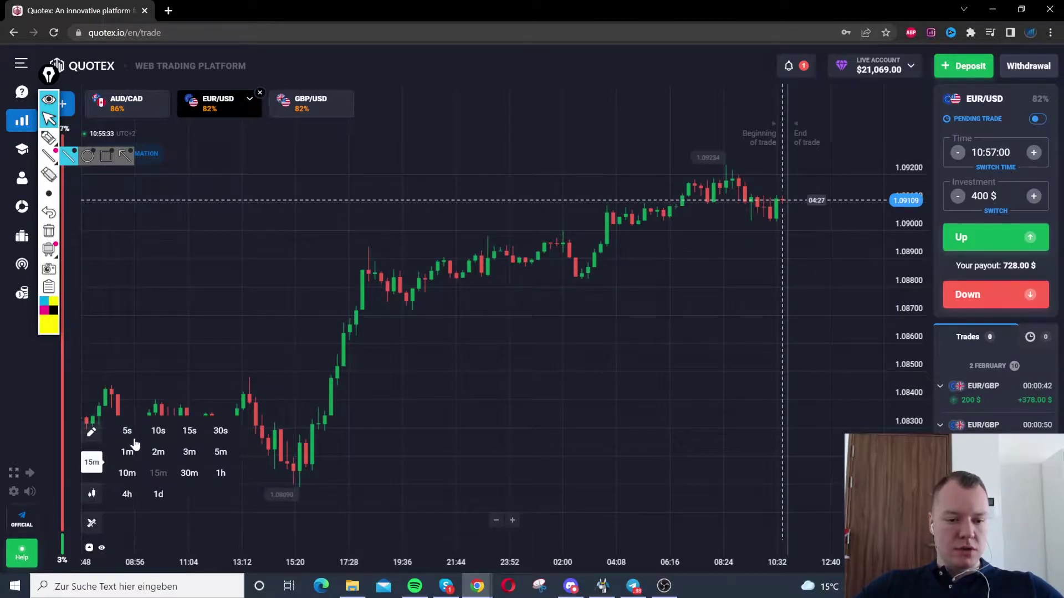
{"action": "left_click", "coordinate": [220, 452]}
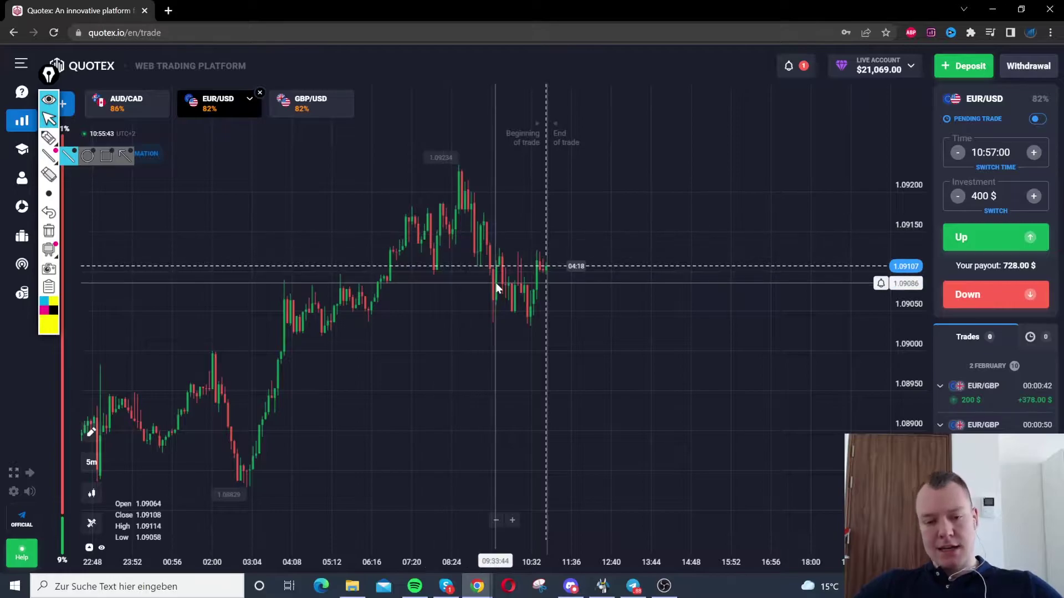
{"action": "scroll", "coordinate": [519, 225], "scroll_direction": "up", "scroll_amount": 2}
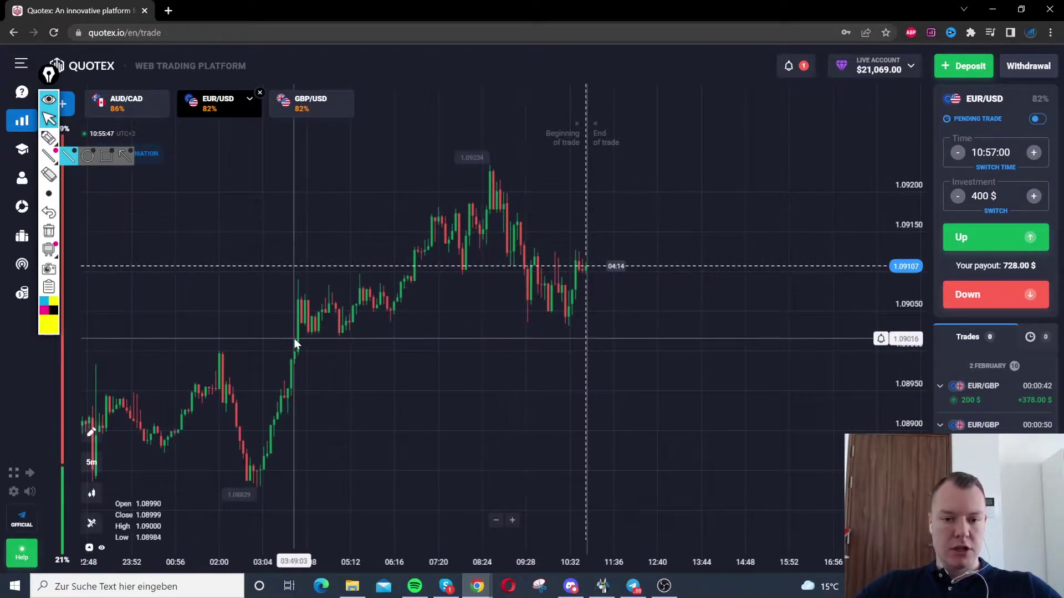
{"action": "scroll", "coordinate": [311, 327], "scroll_direction": "down", "scroll_amount": 2}
Draw a short yellow freehand mark, clear it, then sketch a yellow line across the chart
{"action": "mouse_move", "coordinate": [72, 193]}
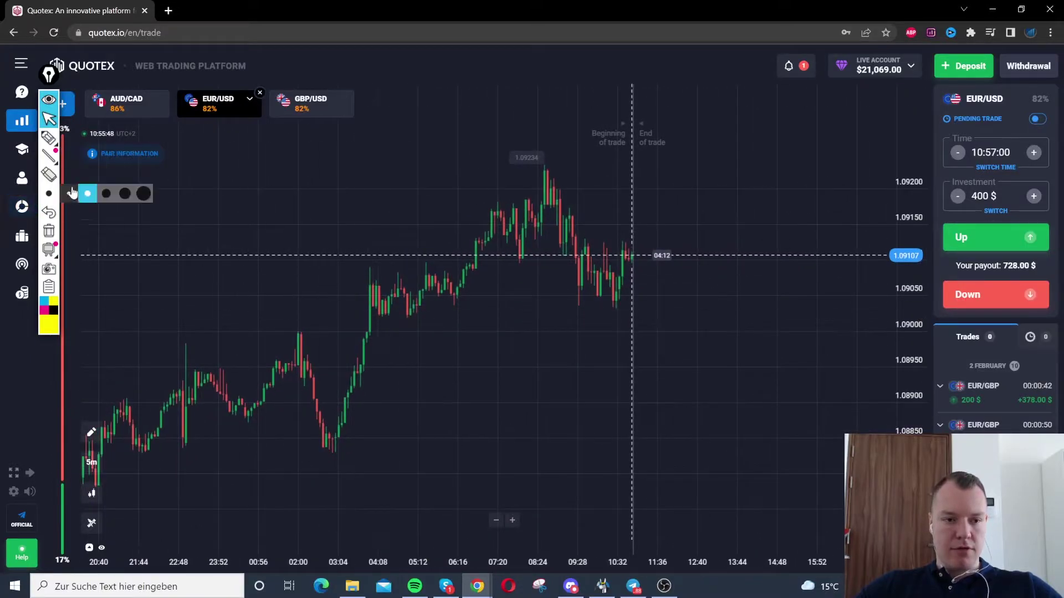
{"action": "left_click", "coordinate": [51, 139]}
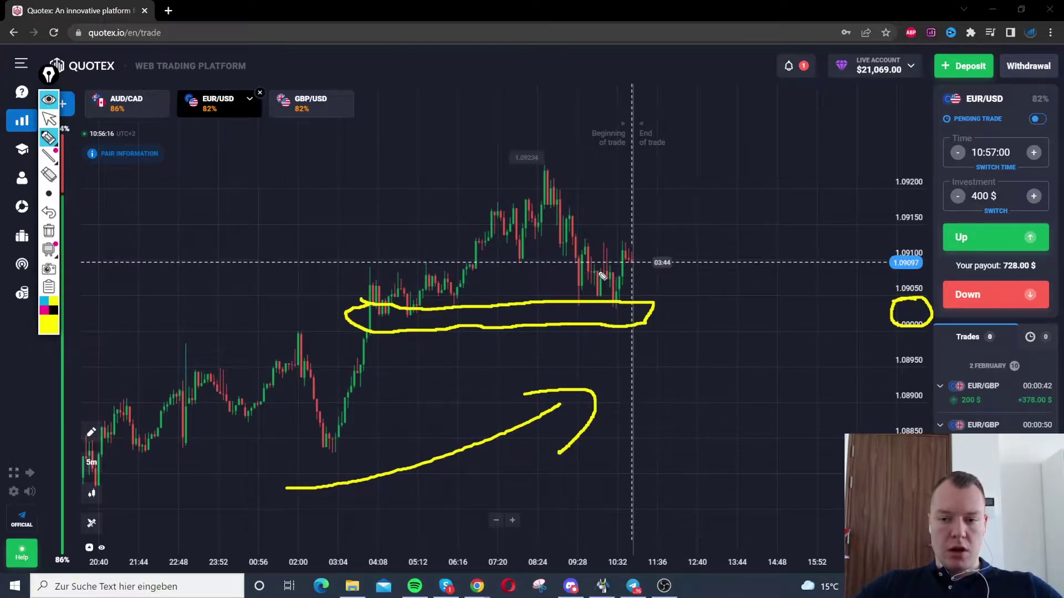
{"action": "left_click_drag", "start_coordinate": [580, 256], "coordinate": [600, 260]}
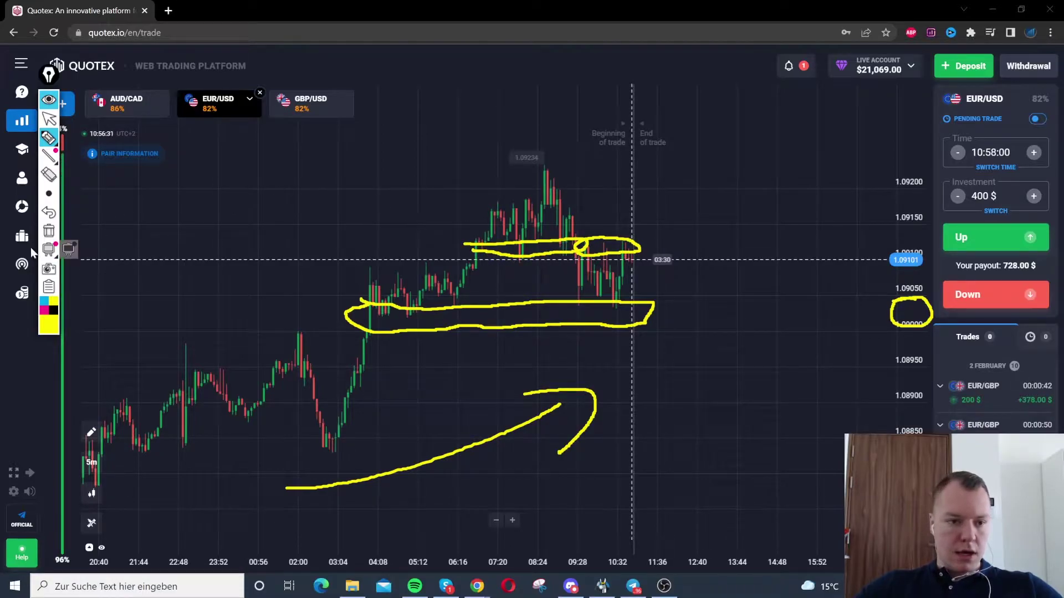
{"action": "left_click", "coordinate": [49, 230]}
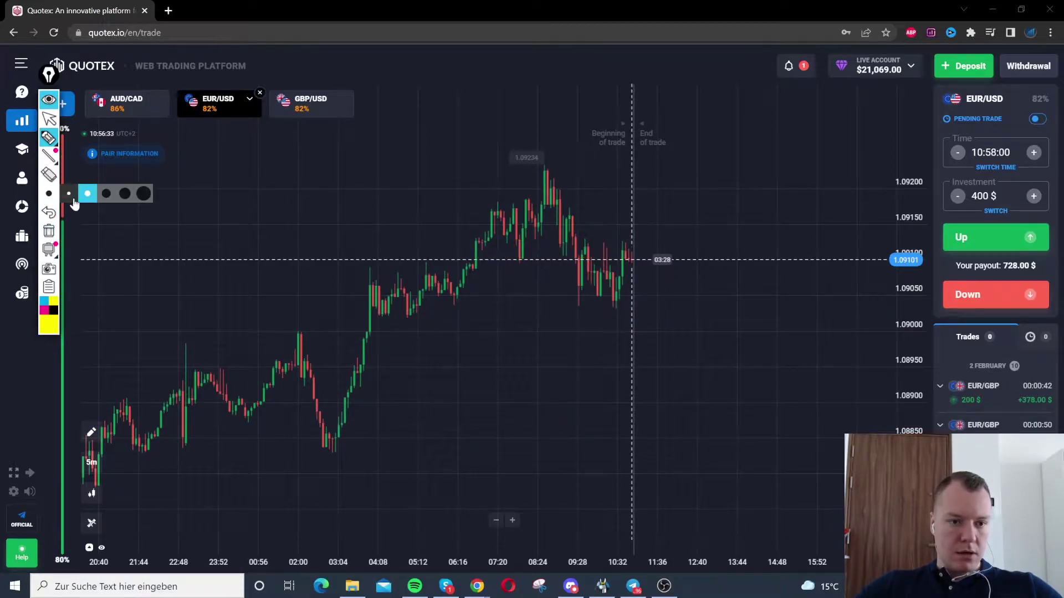
{"action": "left_click_drag", "start_coordinate": [503, 248], "coordinate": [659, 254]}
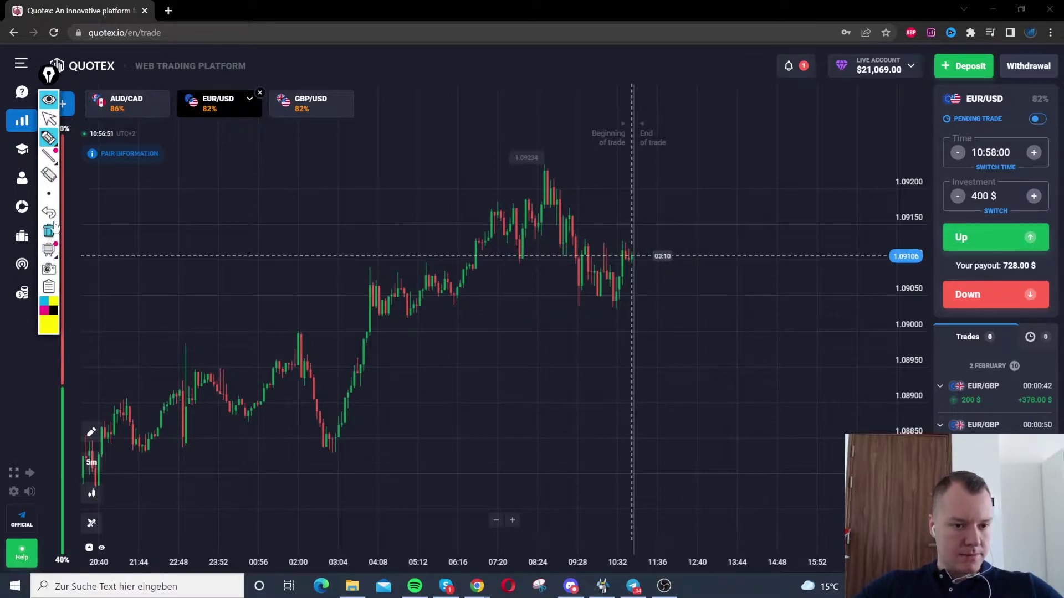
Set the chart to 1-minute candles, pan around, and select the freehand highlighter
{"action": "left_click", "coordinate": [84, 468]}
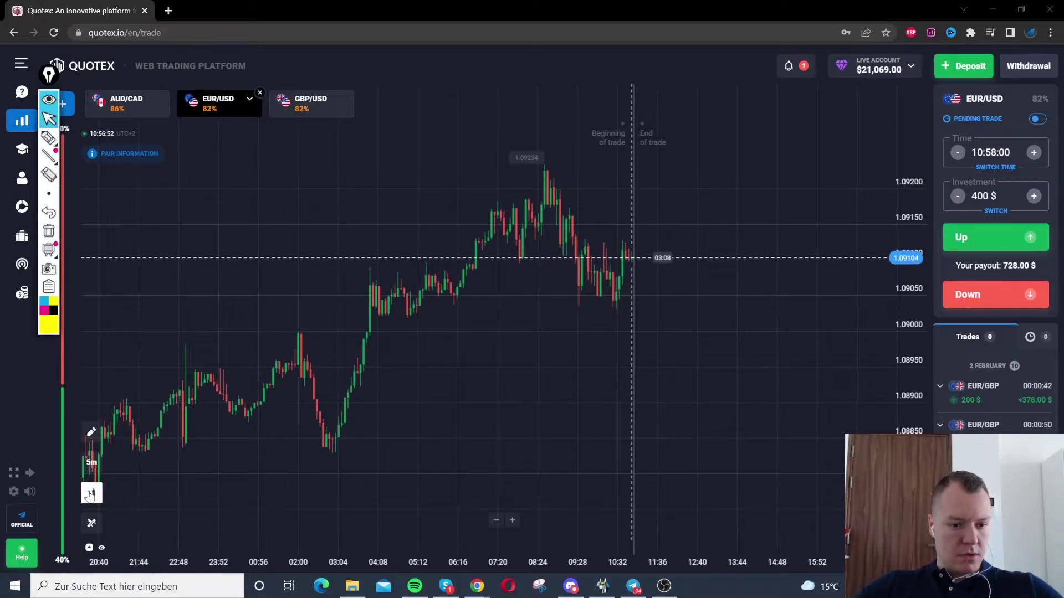
{"action": "left_click", "coordinate": [84, 467]}
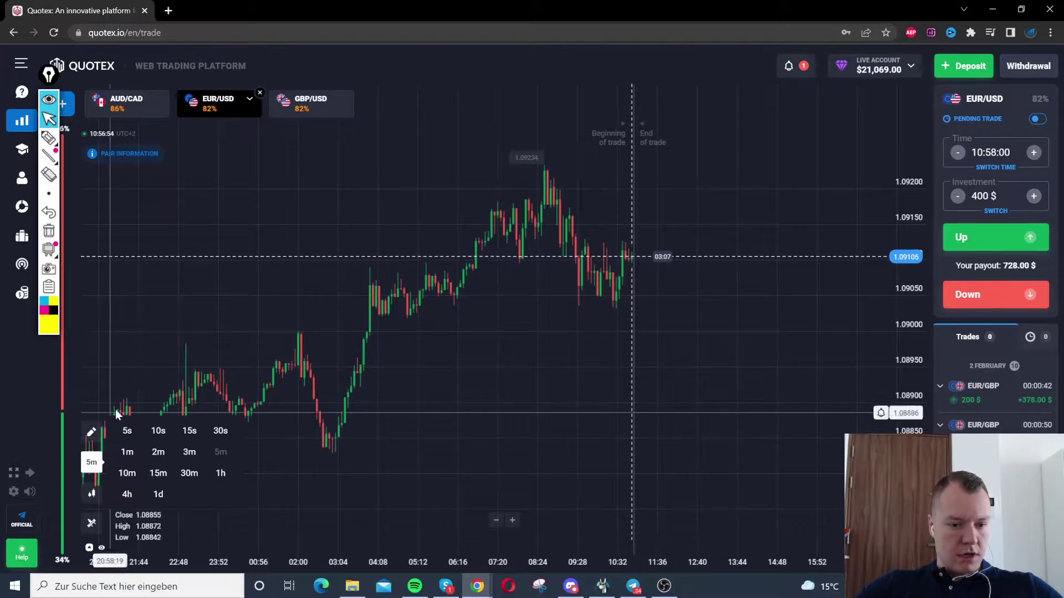
{"action": "left_click", "coordinate": [127, 452]}
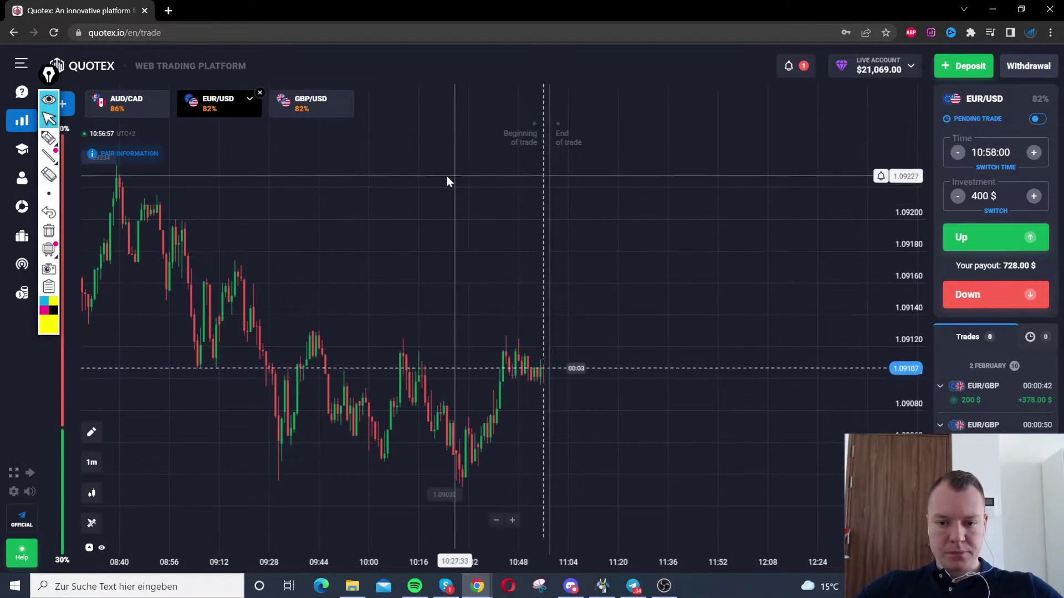
{"action": "left_click_drag", "start_coordinate": [414, 314], "coordinate": [545, 267]}
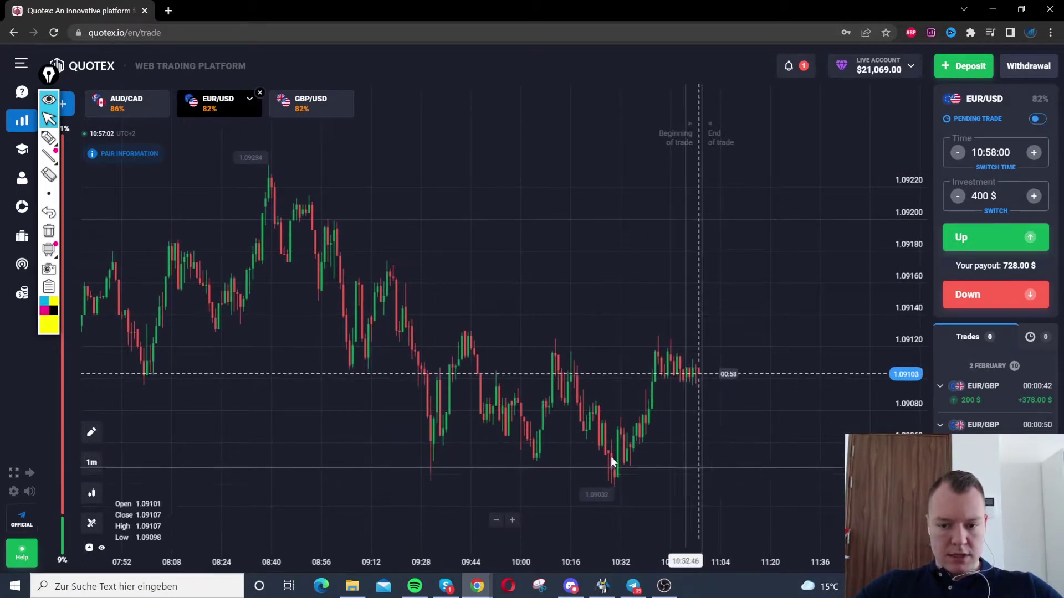
{"action": "left_click_drag", "start_coordinate": [573, 427], "coordinate": [514, 352]}
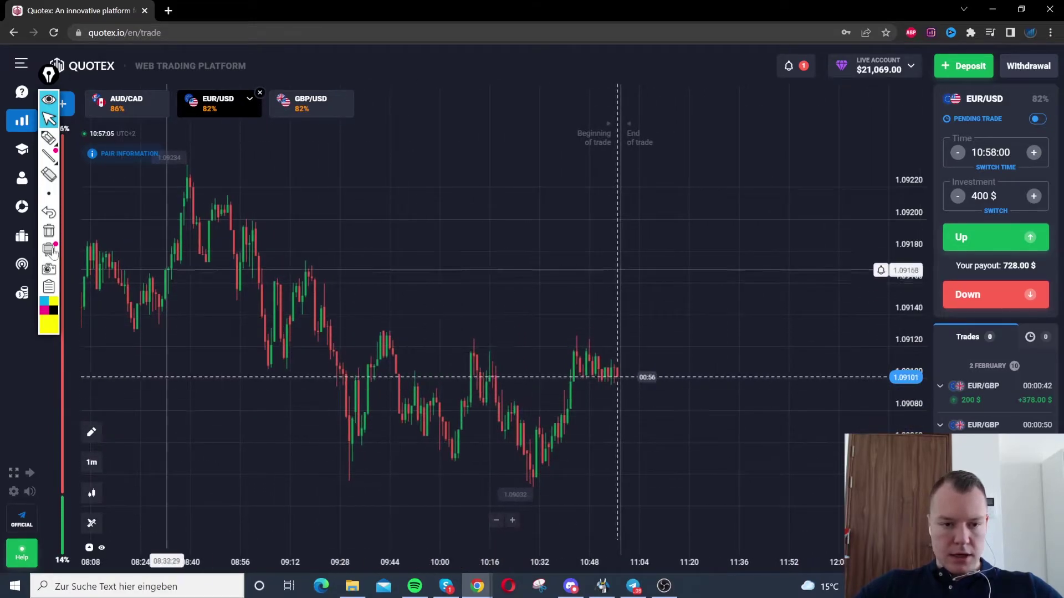
{"action": "left_click", "coordinate": [49, 156]}
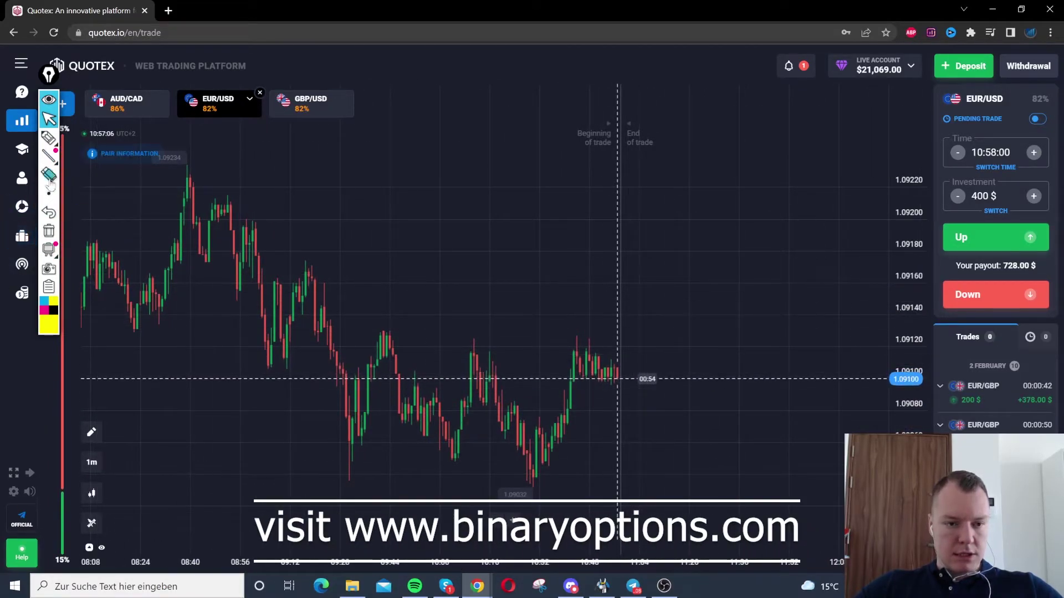
{"action": "left_click", "coordinate": [49, 137]}
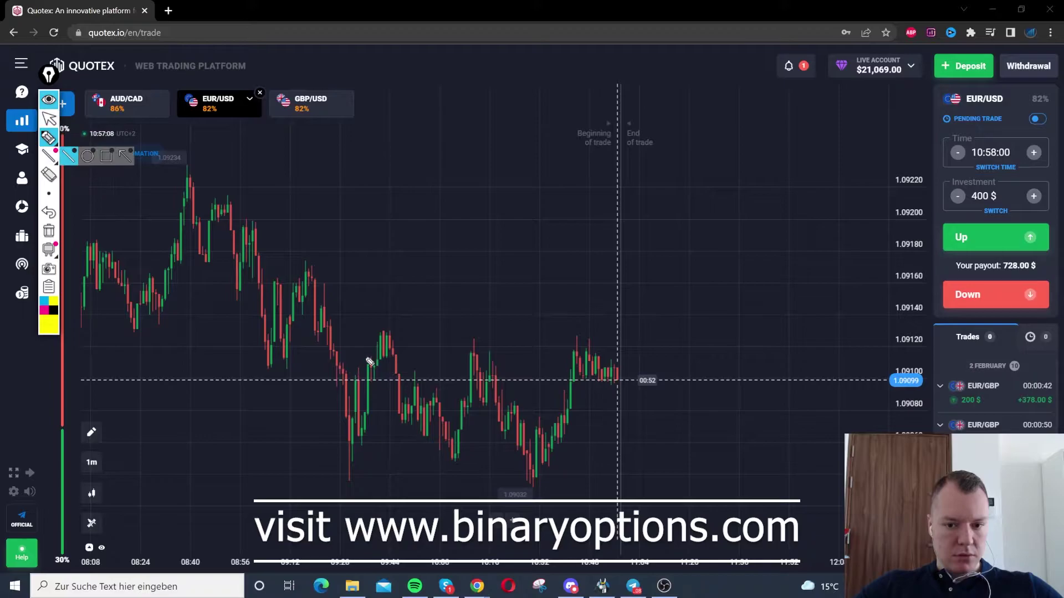
Draw a trial yellow highlighter stroke, clear all drawings, and zoom into recent candles
{"action": "left_click_drag", "start_coordinate": [370, 363], "coordinate": [505, 359]}
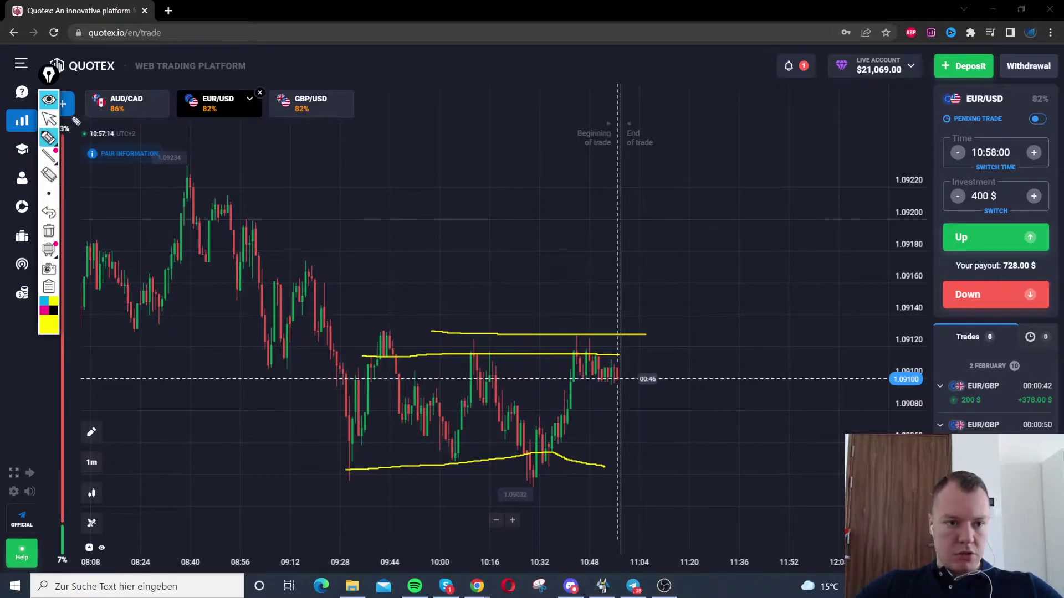
{"action": "left_click", "coordinate": [49, 231]}
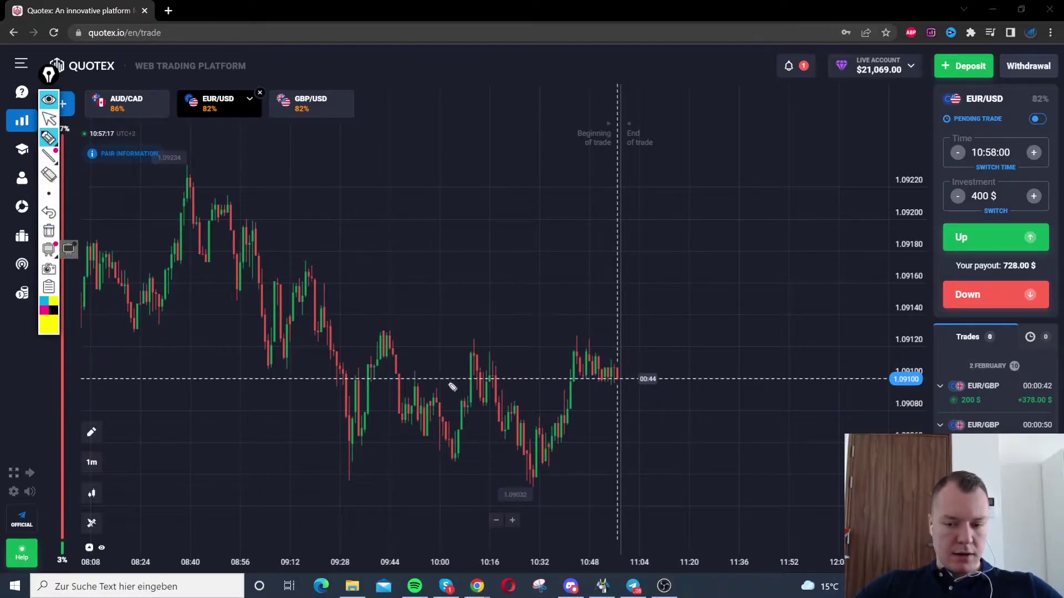
{"action": "scroll", "coordinate": [588, 435], "scroll_direction": "up", "scroll_amount": 2}
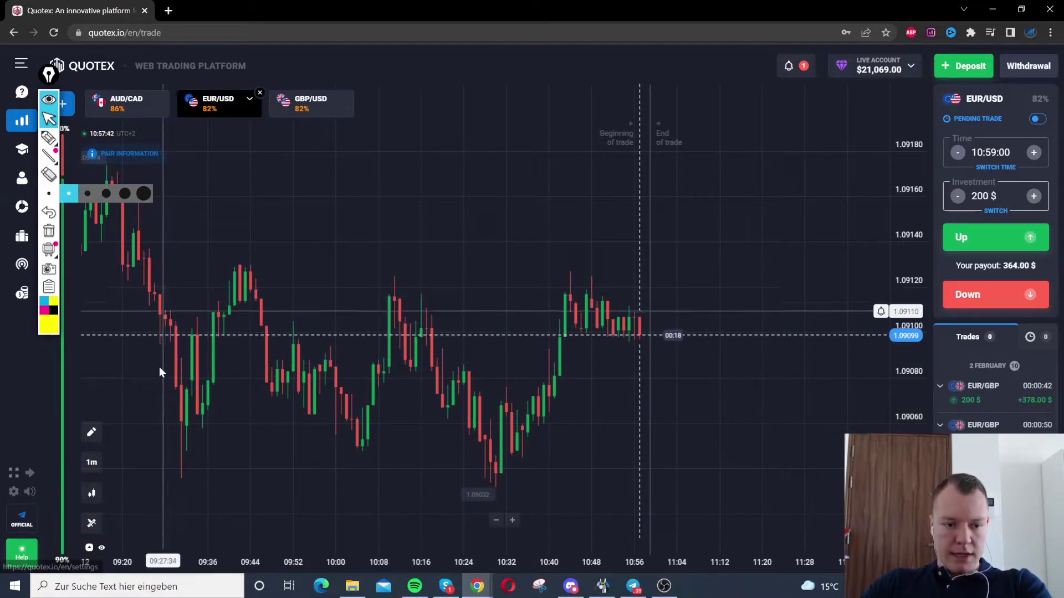
Draw yellow resistance near 1.0913 along the highs and support near 1.0906 along the lows
{"action": "mouse_move", "coordinate": [48, 197]}
{"action": "left_click", "coordinate": [48, 137]}
{"action": "left_click_drag", "start_coordinate": [194, 267], "coordinate": [230, 268]}
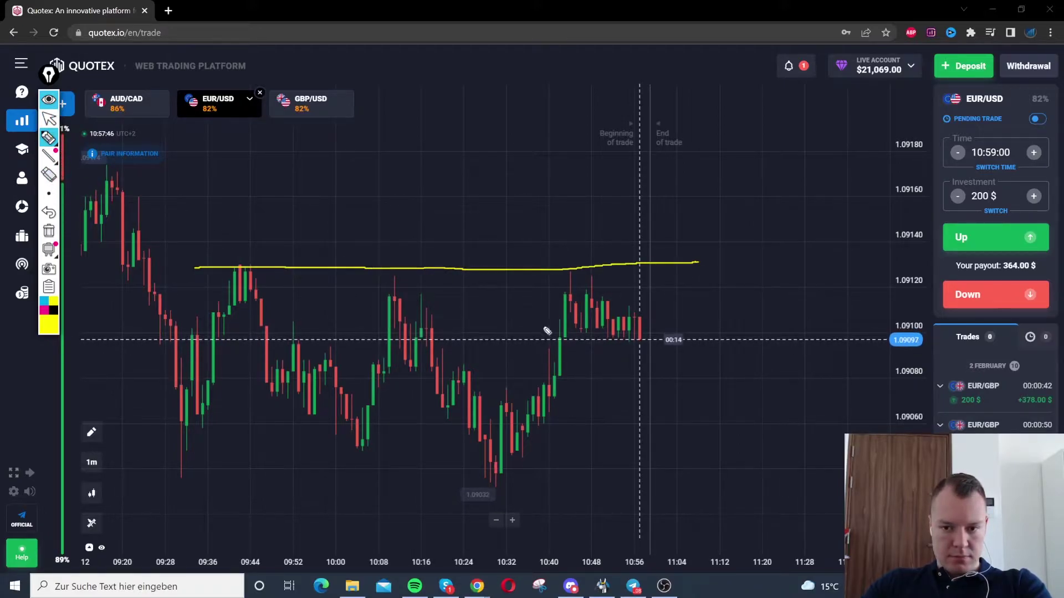
{"action": "left_click_drag", "start_coordinate": [141, 460], "coordinate": [703, 446]}
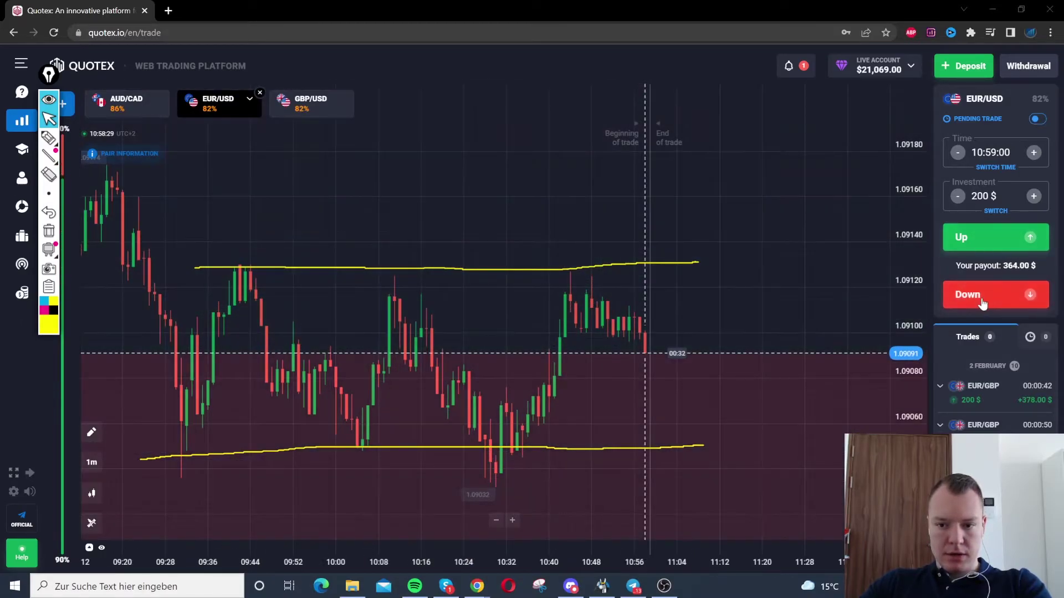
Open a 200 $ Down trade on EUR/USD expiring at 10:59:00
{"action": "left_click", "coordinate": [981, 302]}
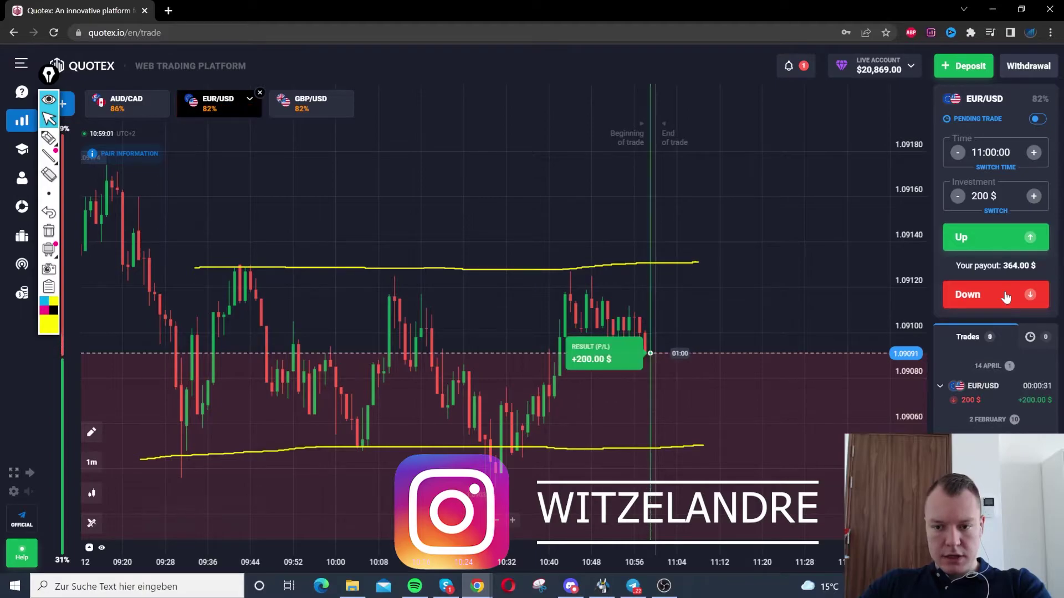
Place two additional 200 $ Down trades on EUR/USD
{"action": "left_click", "coordinate": [1005, 298]}
{"action": "left_click", "coordinate": [1006, 298]}
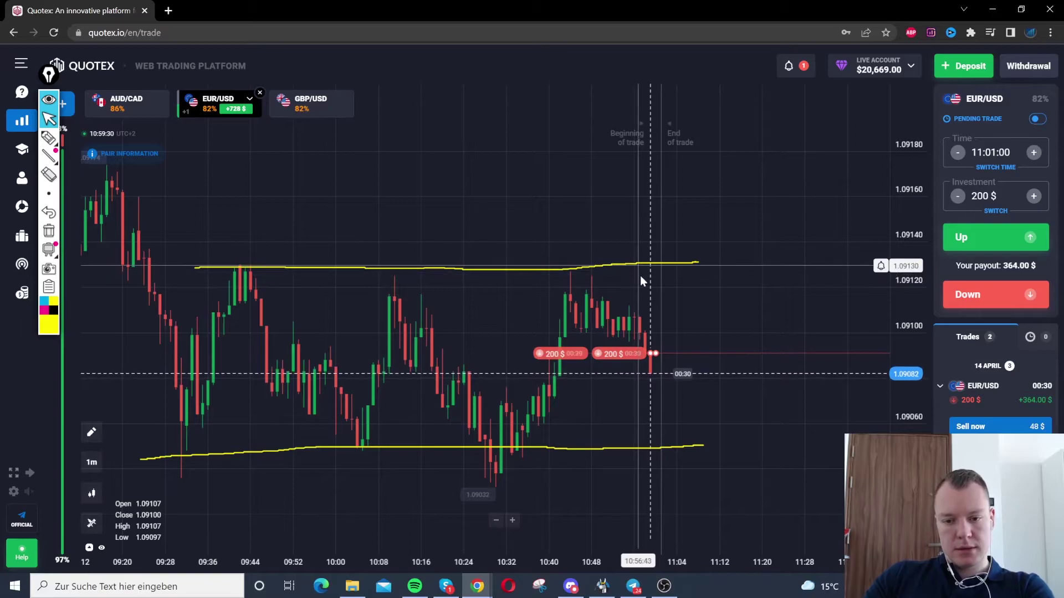
Select the freehand pen for circling the support zone and drawing the arrow
{"action": "left_click", "coordinate": [50, 139]}
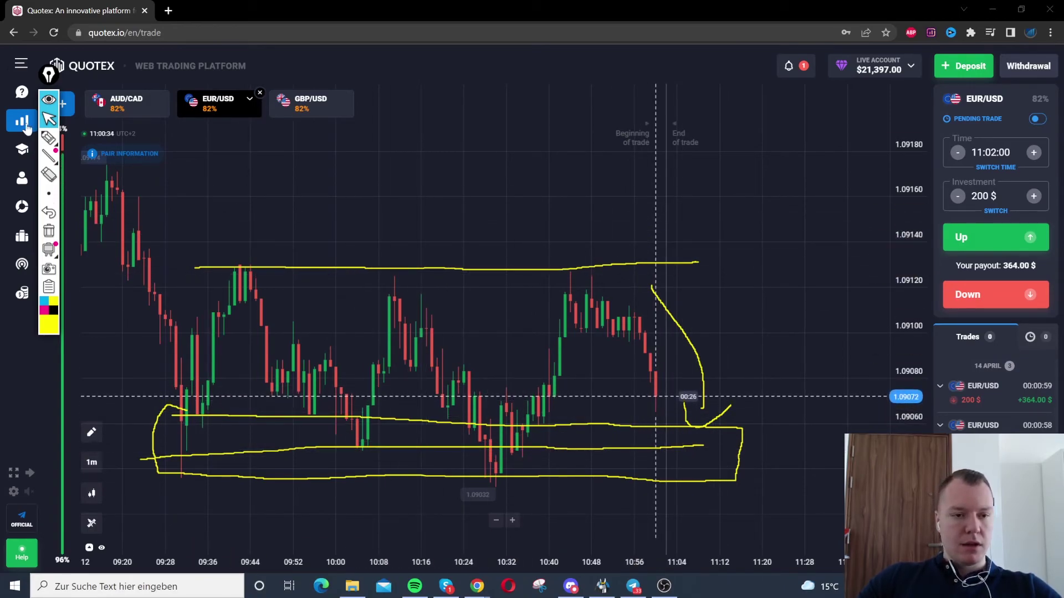
Return to the pointer, pan to earlier candles, and re-enable freehand drawing with Ctrl+Shift+P
{"action": "left_click", "coordinate": [49, 118]}
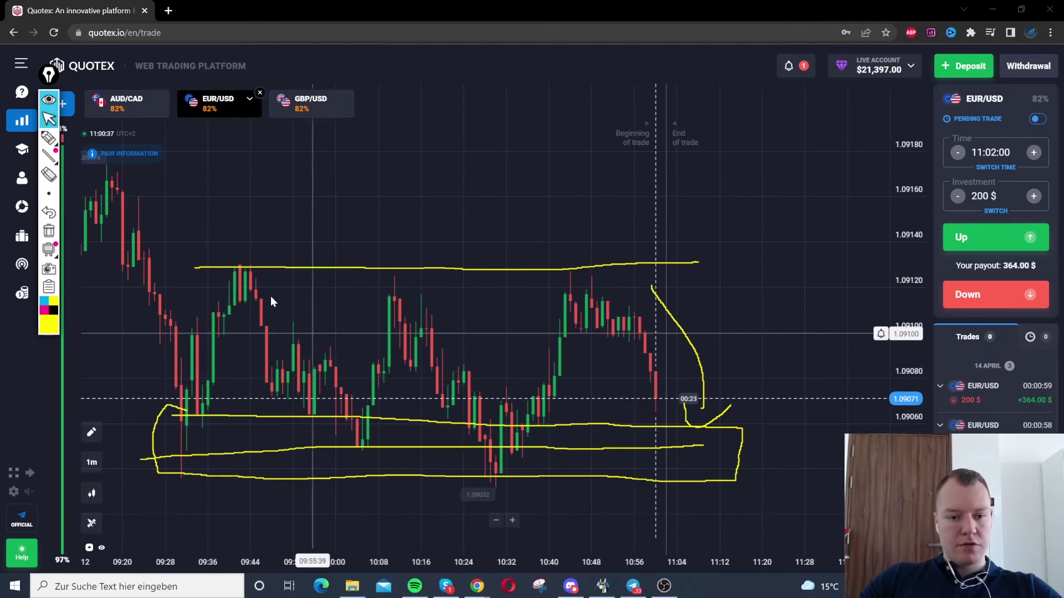
{"action": "left_click_drag", "start_coordinate": [256, 218], "coordinate": [341, 231]}
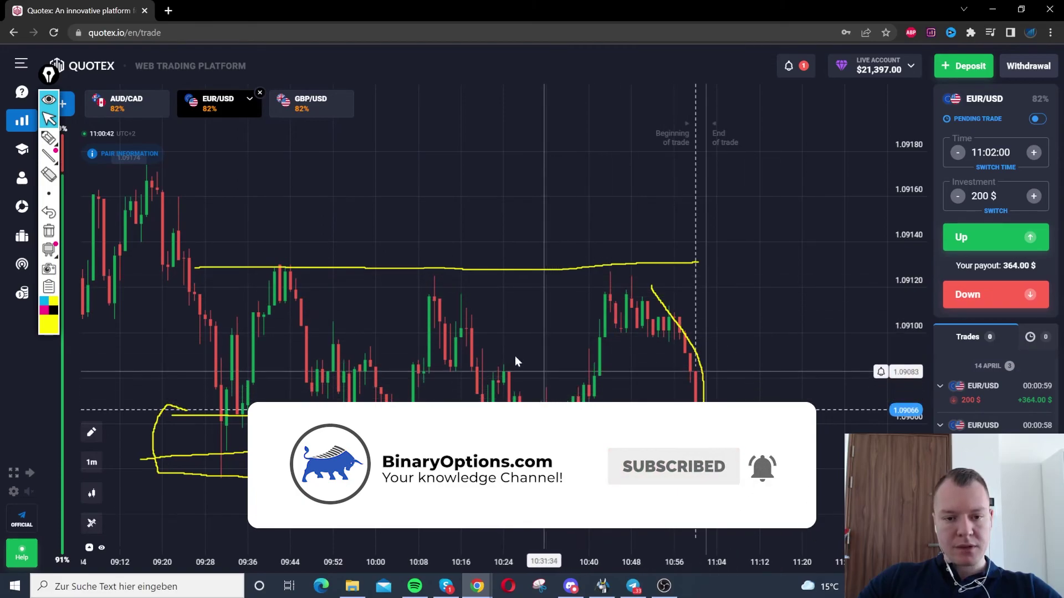
{"action": "key", "text": "ctrl+shift+p"}
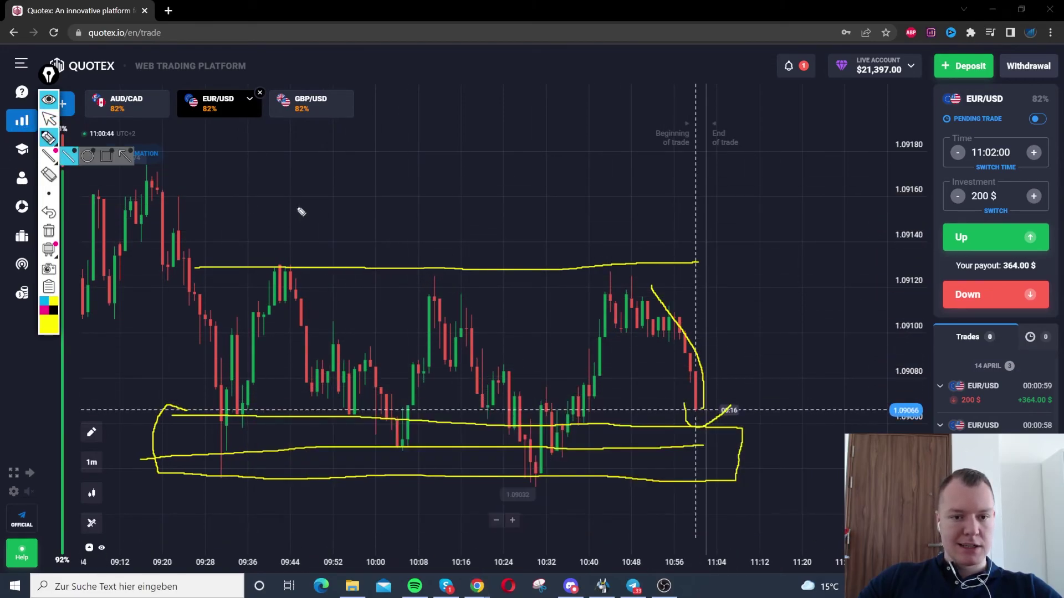